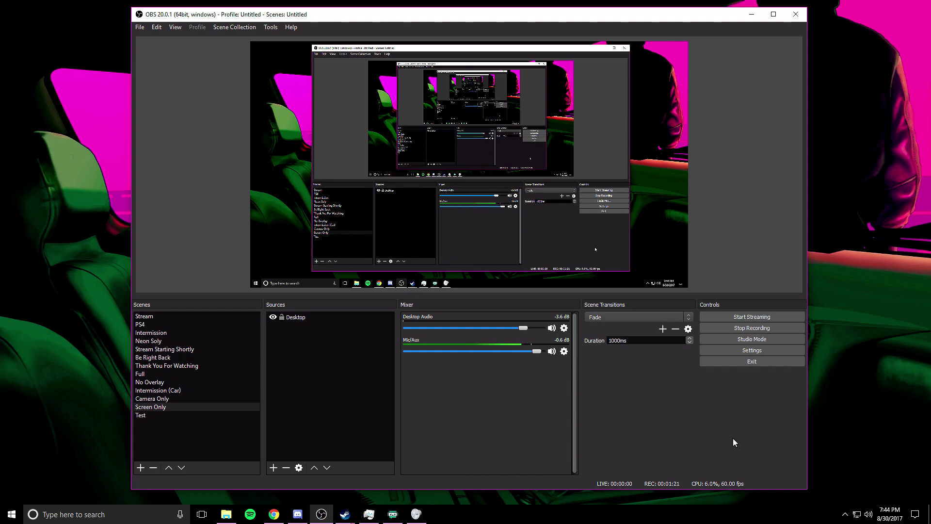
In Settings, try the Default theme, then switch the interface back to Dark.
{"action": "left_click", "coordinate": [759, 352]}
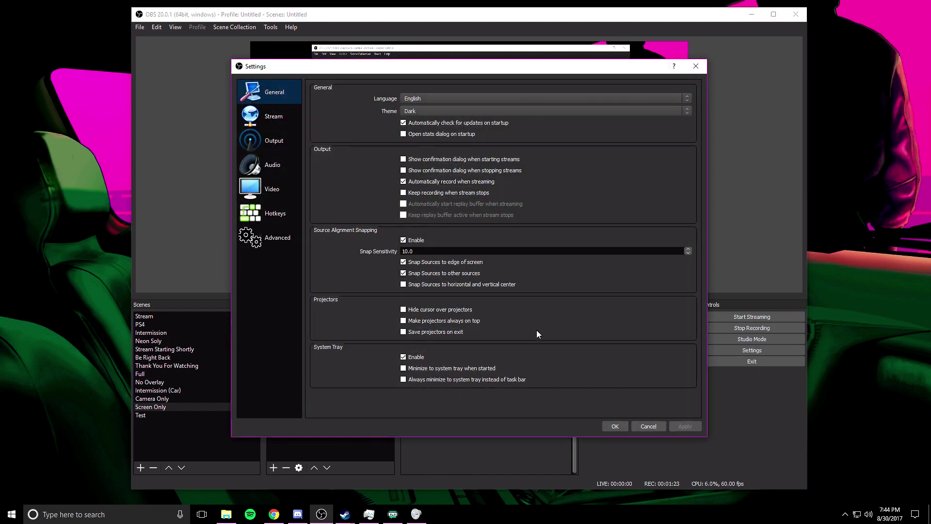
{"action": "left_click", "coordinate": [431, 112]}
{"action": "left_click", "coordinate": [431, 122]}
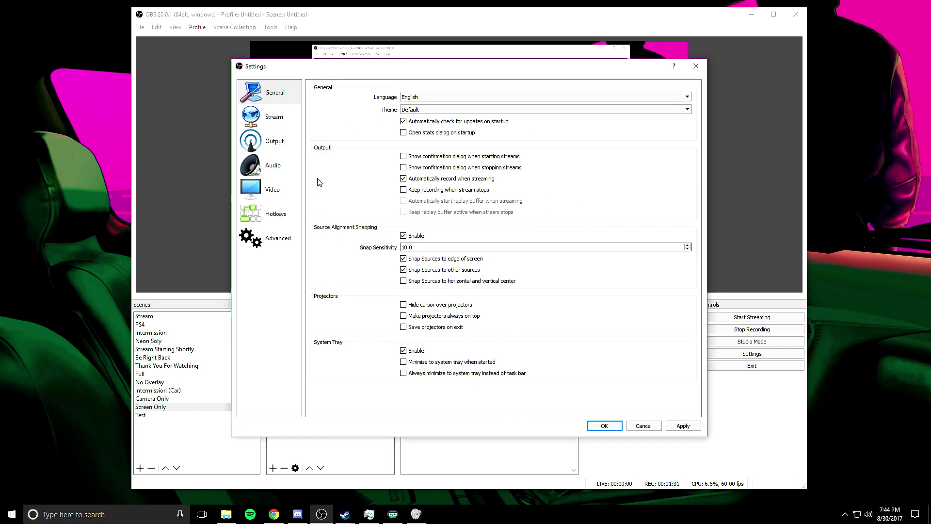
{"action": "left_click", "coordinate": [415, 112]}
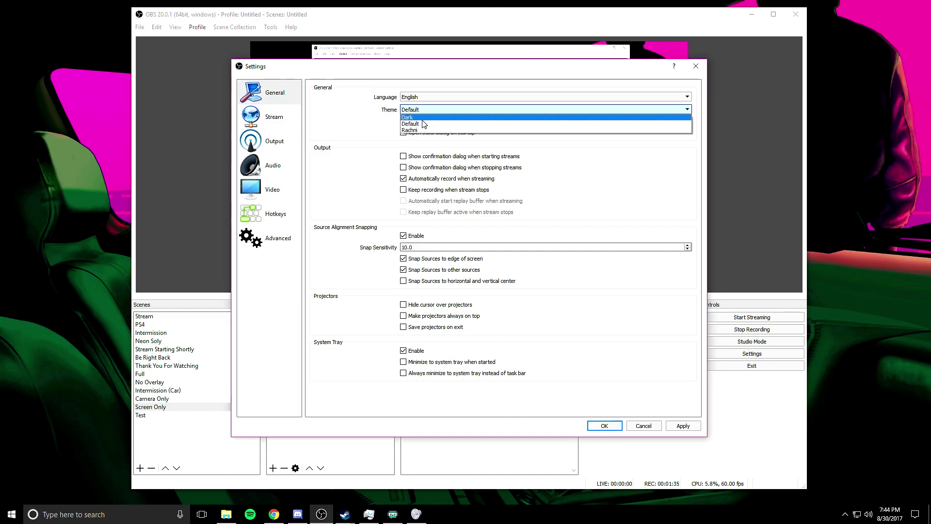
{"action": "left_click", "coordinate": [422, 127]}
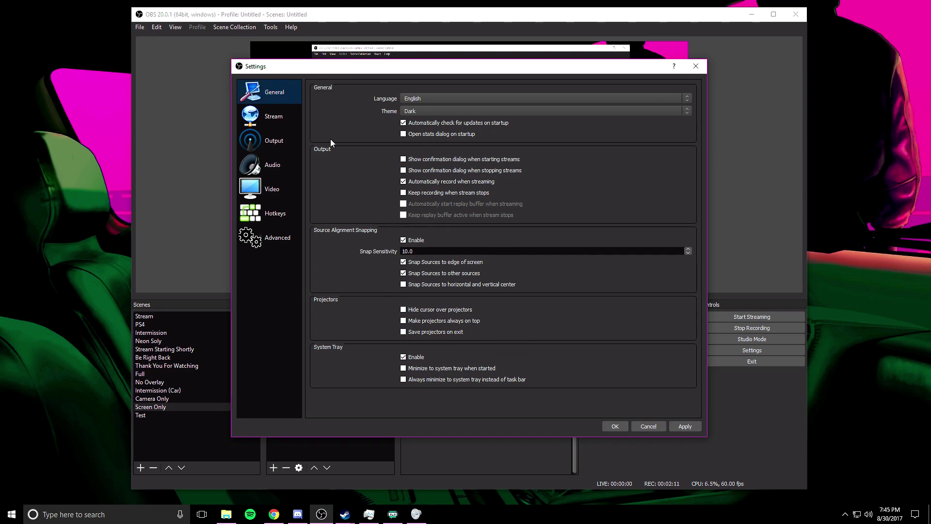
Show the Output page with x264, CBR, 5000 bitrate and the veryfast preset.
{"action": "left_click", "coordinate": [274, 144]}
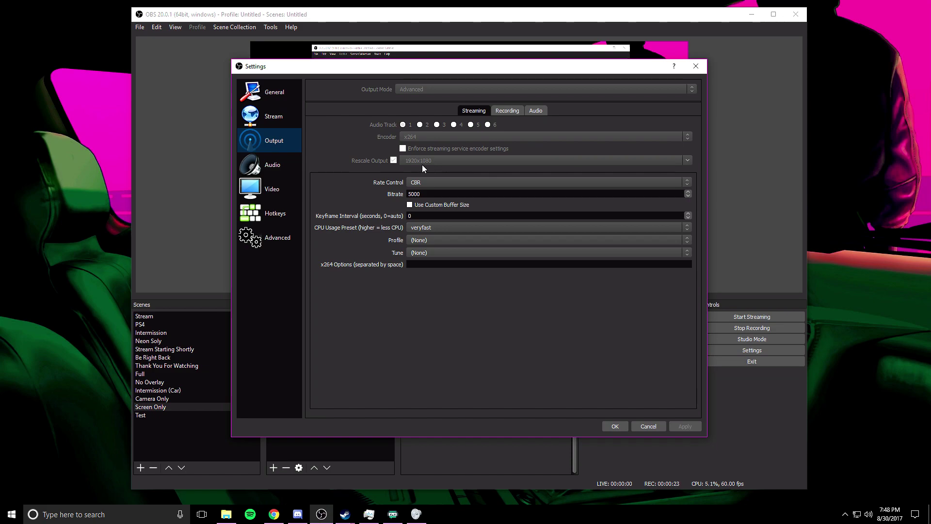
Show the Video page with 1920x1080 base and output resolution at 60 FPS.
{"action": "left_click", "coordinate": [280, 190]}
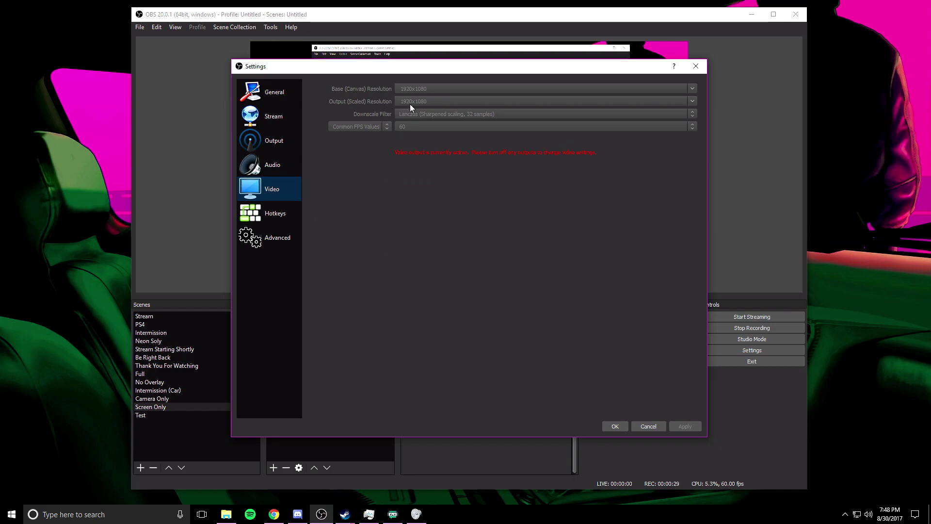
{"action": "left_click", "coordinate": [293, 136]}
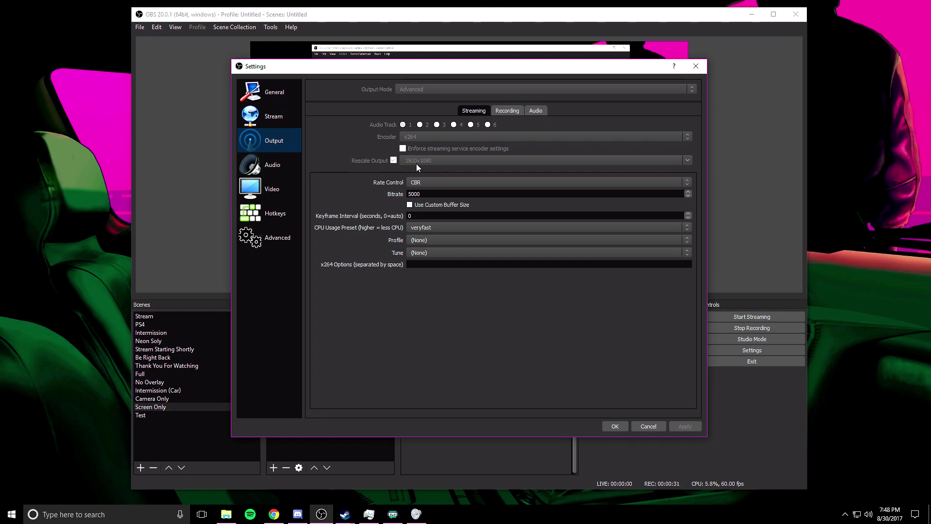
{"action": "left_click", "coordinate": [272, 189]}
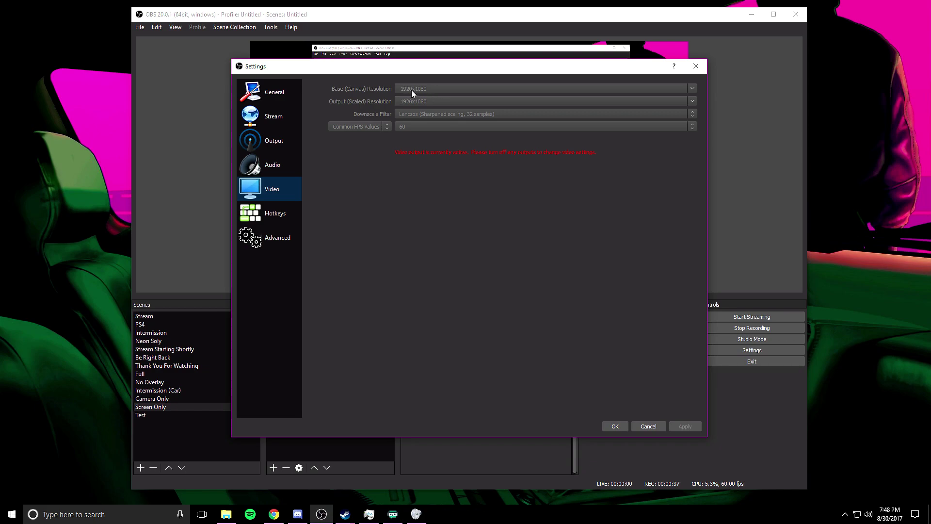
{"action": "right_click", "coordinate": [90, 105]}
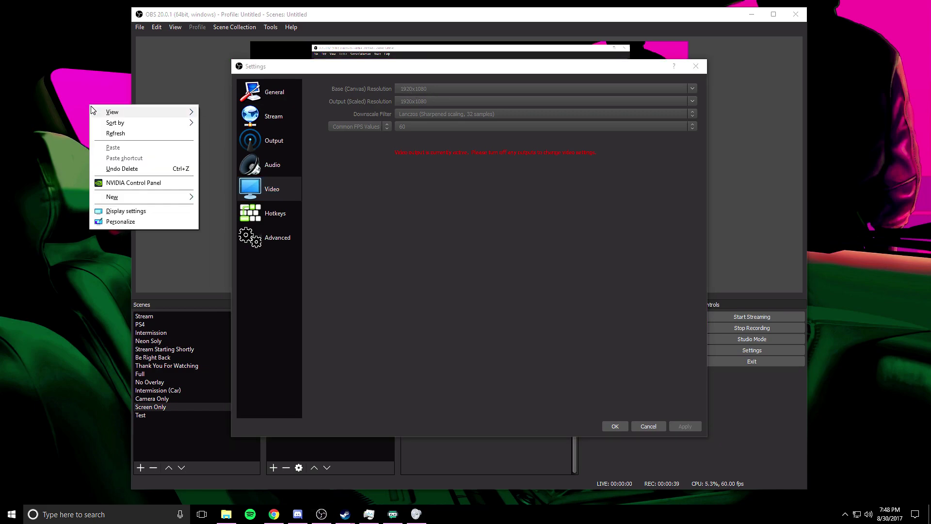
{"action": "left_click", "coordinate": [124, 211]}
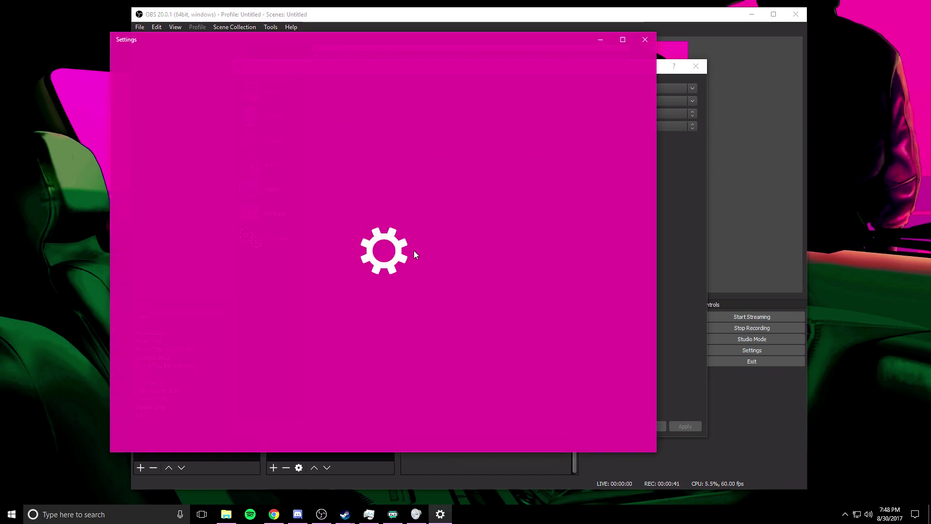
{"action": "scroll", "coordinate": [566, 280], "scroll_direction": "down", "scroll_amount": 5}
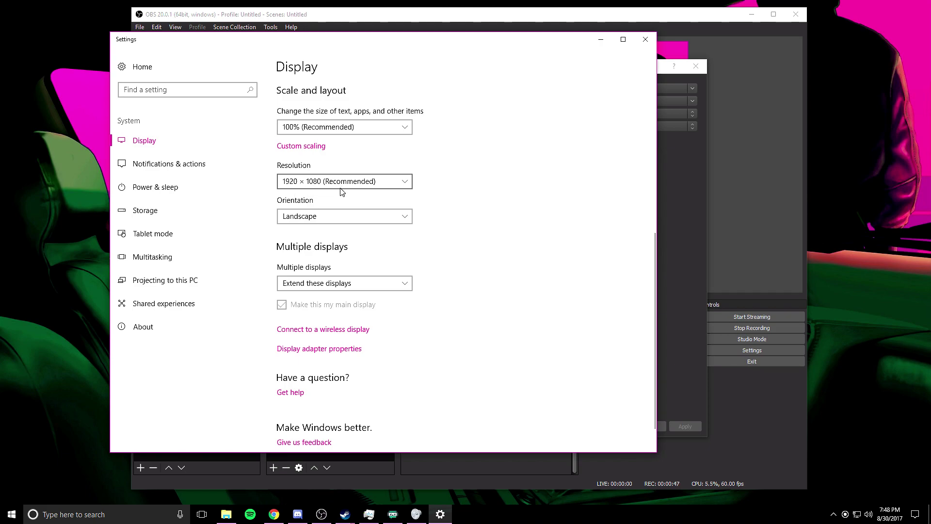
{"action": "left_click", "coordinate": [646, 39]}
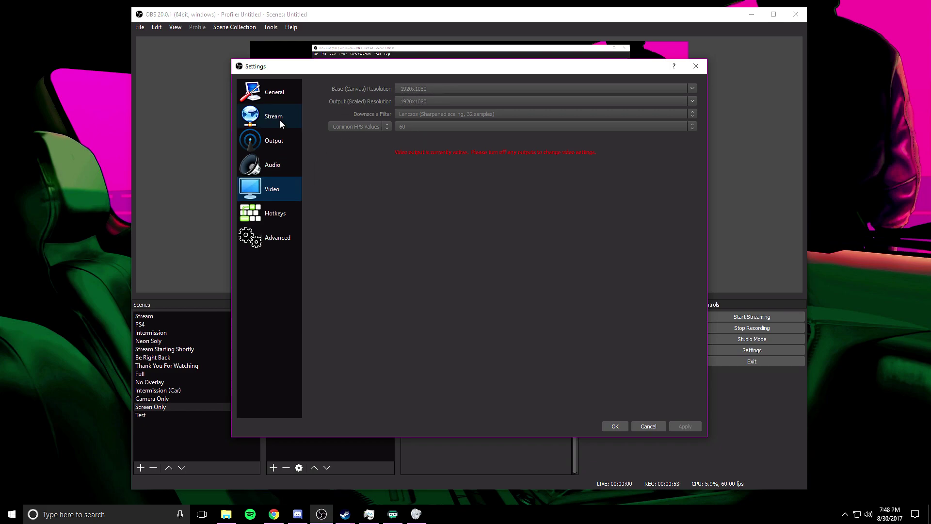
Go back to the Output page showing x264, CBR at 5000 bitrate.
{"action": "left_click", "coordinate": [274, 139]}
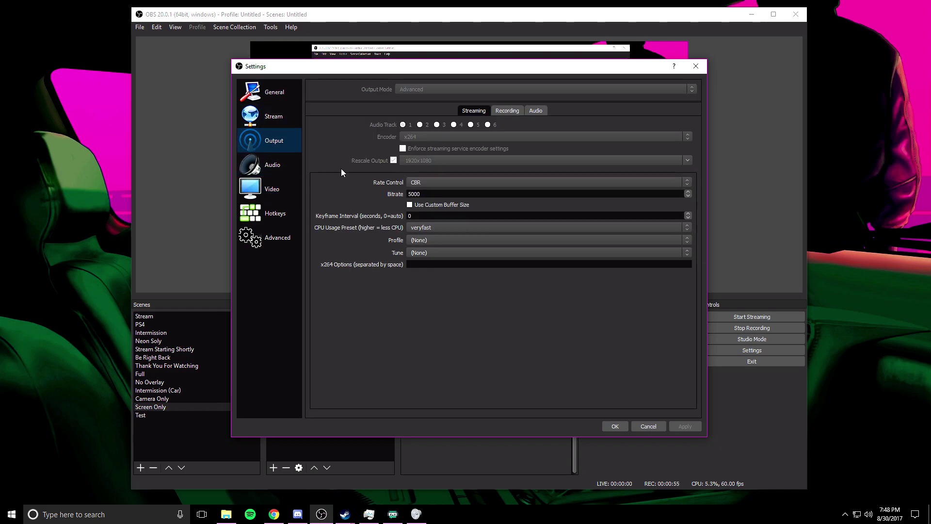
{"action": "left_click", "coordinate": [271, 189]}
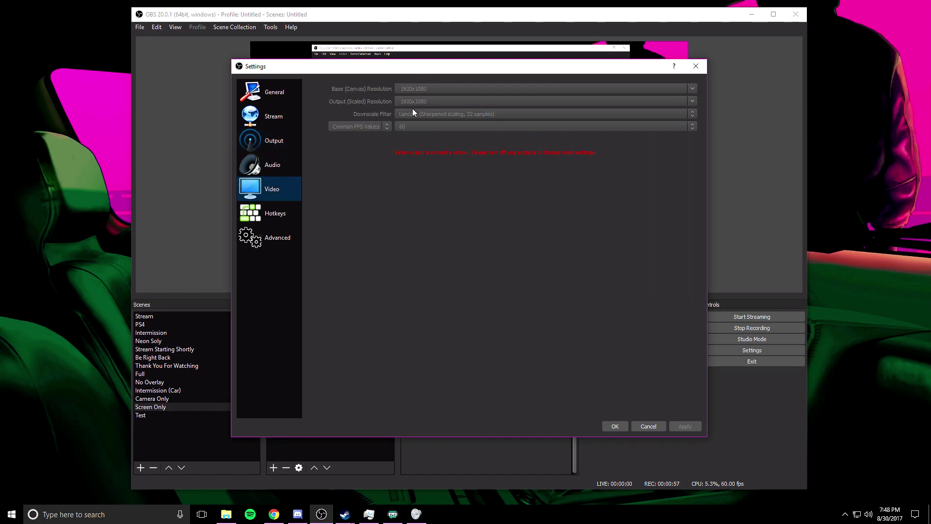
{"action": "left_click", "coordinate": [284, 141]}
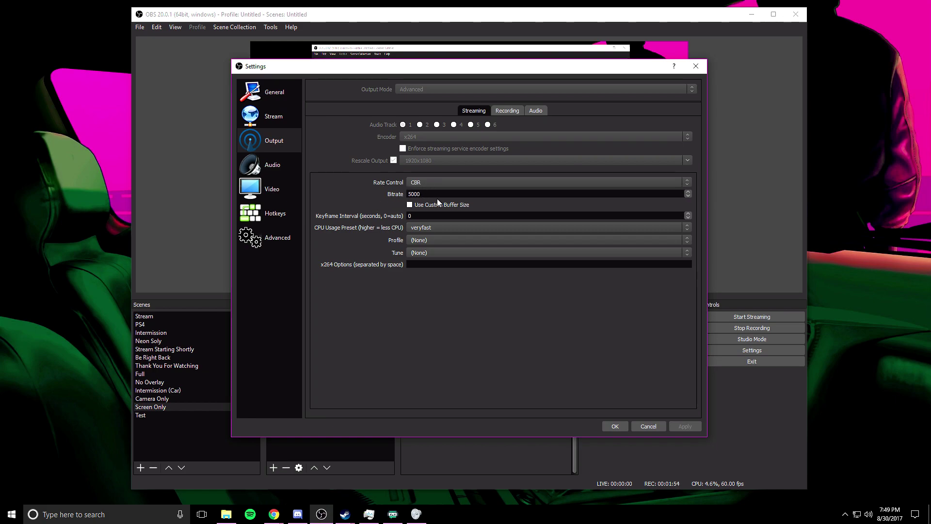
Run a Speedtest over OBS: 10 ms ping, 119582 Kbps download, 11966 Kbps upload.
{"action": "left_click_drag", "start_coordinate": [930, 88], "coordinate": [305, 28]}
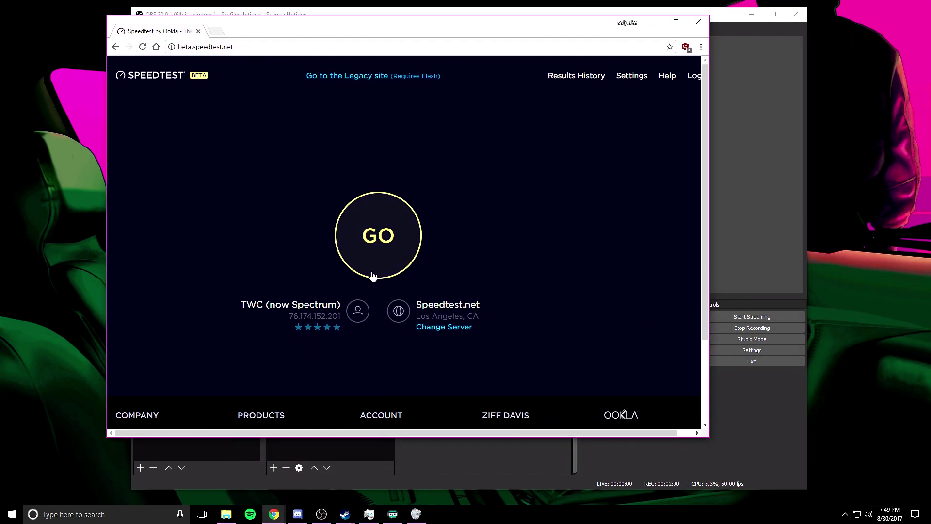
{"action": "left_click", "coordinate": [633, 76]}
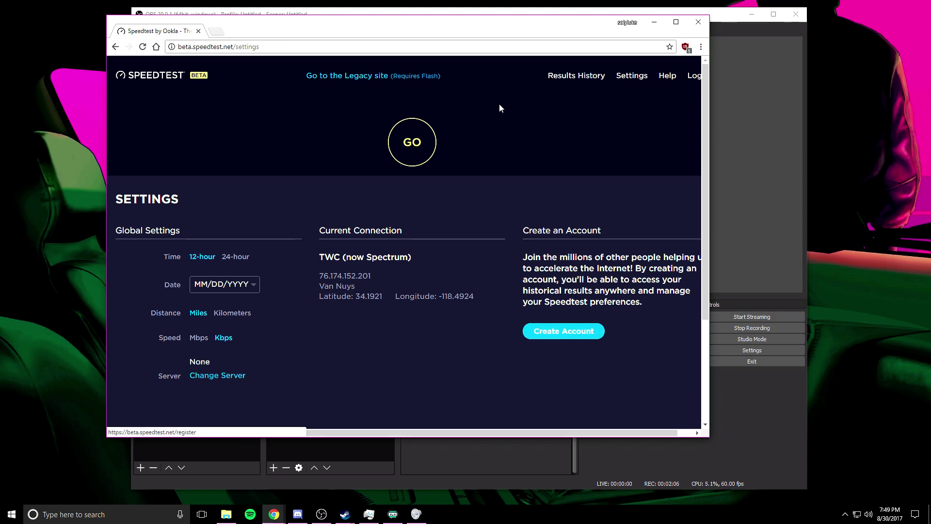
{"action": "left_click", "coordinate": [117, 46]}
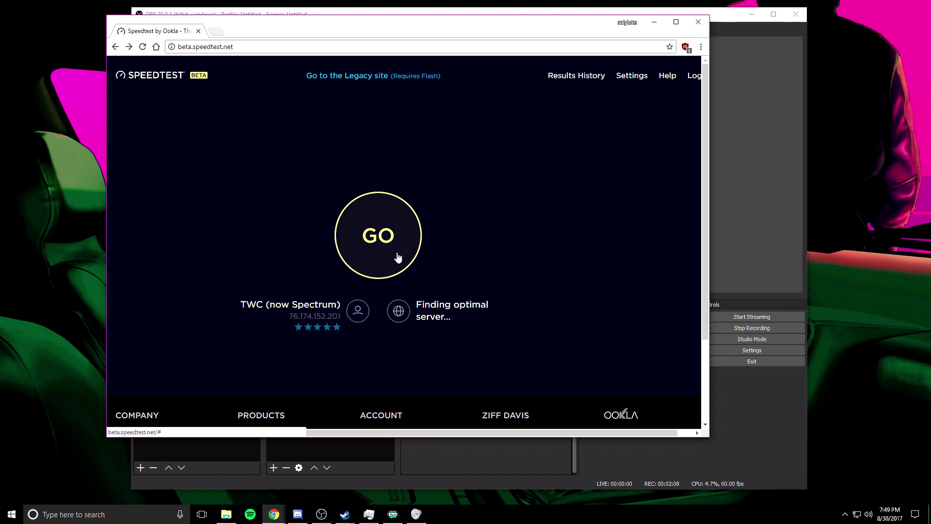
{"action": "left_click", "coordinate": [379, 234]}
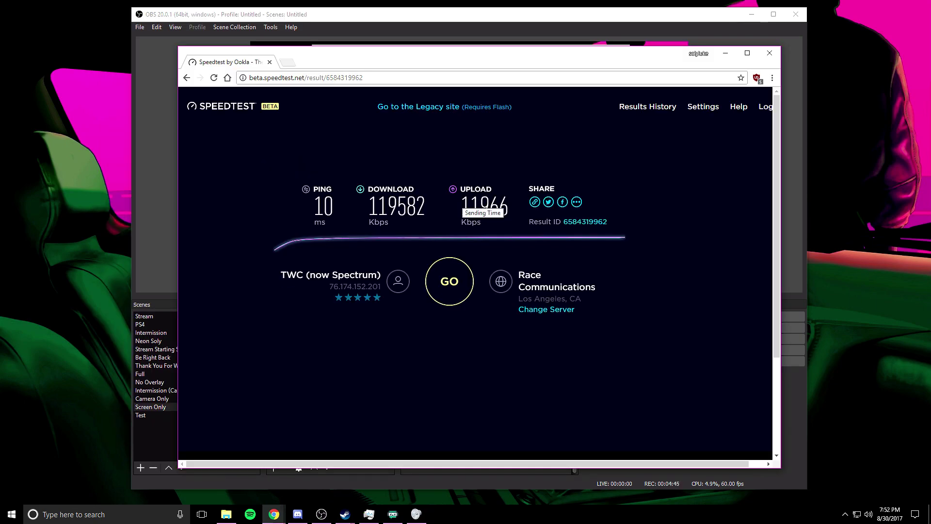
{"action": "left_click_drag", "start_coordinate": [461, 206], "coordinate": [506, 206]}
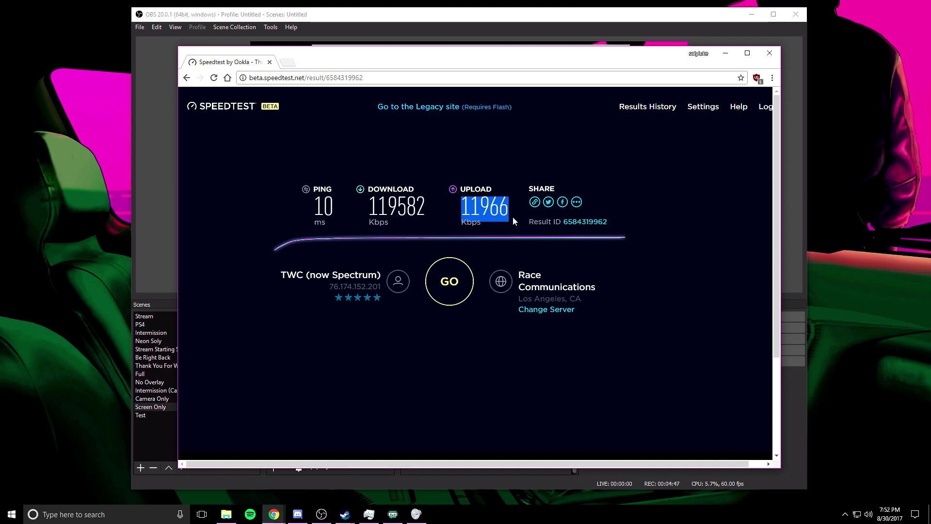
{"action": "left_click", "coordinate": [481, 310]}
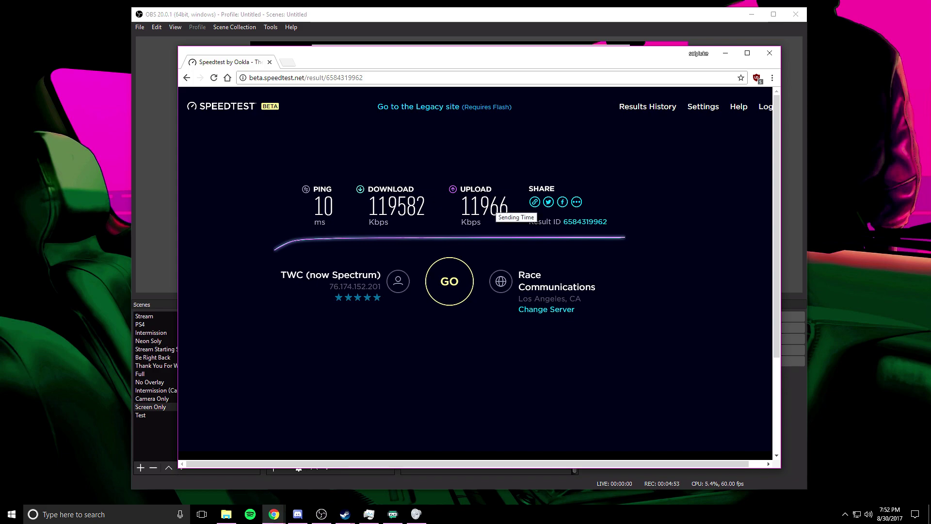
Bring OBS settings forward and enter the measured upload 11966 as the bitrate.
{"action": "left_click_drag", "start_coordinate": [409, 61], "coordinate": [930, 92]}
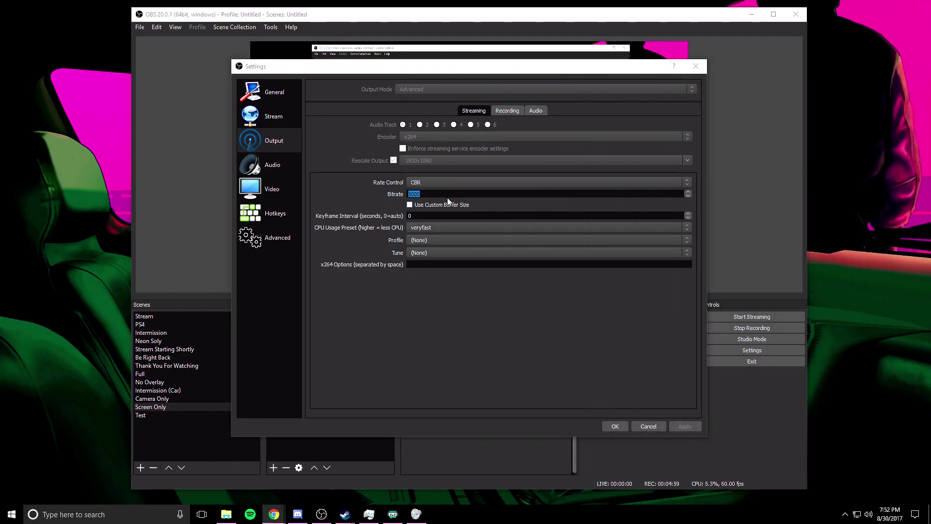
{"action": "left_click", "coordinate": [408, 202]}
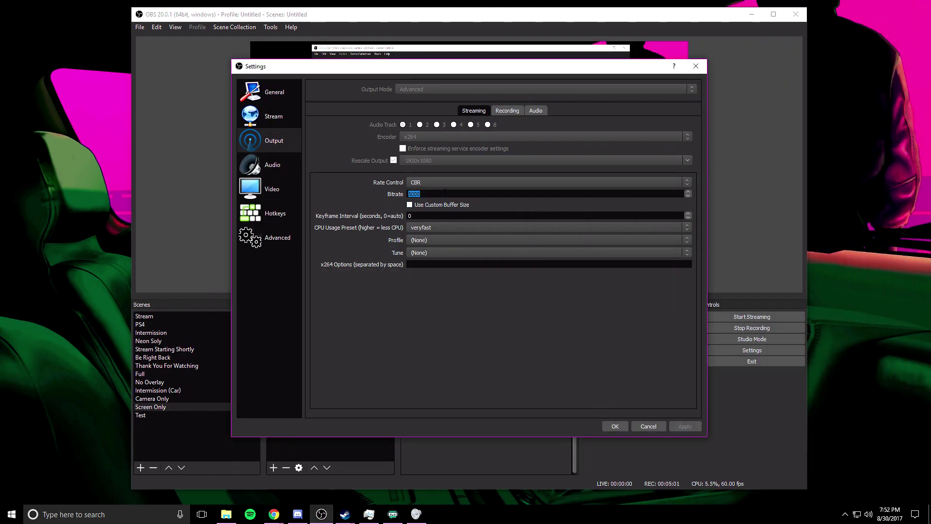
{"action": "type", "text": "11966"}
Retype the bitrate as 5000, then 3500, then back to 5000.
{"action": "double_click", "coordinate": [416, 194]}
{"action": "type", "text": "5000"}
{"action": "key", "text": "ctrl+a"}
{"action": "type", "text": "3500"}
{"action": "key", "text": "ctrl+a"}
{"action": "type", "text": "50"}
{"action": "key", "text": "alt+Tab"}
{"action": "left_click_drag", "start_coordinate": [399, 50], "coordinate": [312, 52]}
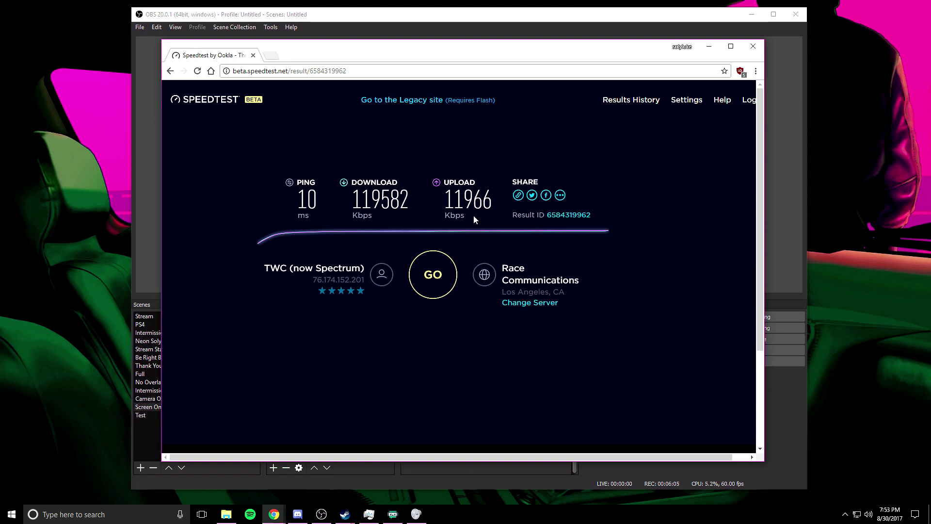
{"action": "left_click_drag", "start_coordinate": [444, 207], "coordinate": [498, 201]}
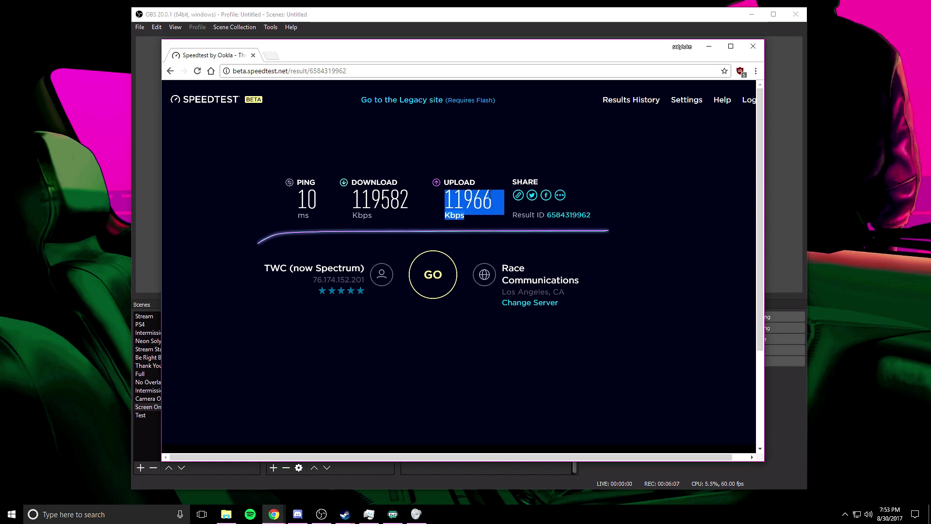
{"action": "left_click_drag", "start_coordinate": [397, 53], "coordinate": [930, 53]}
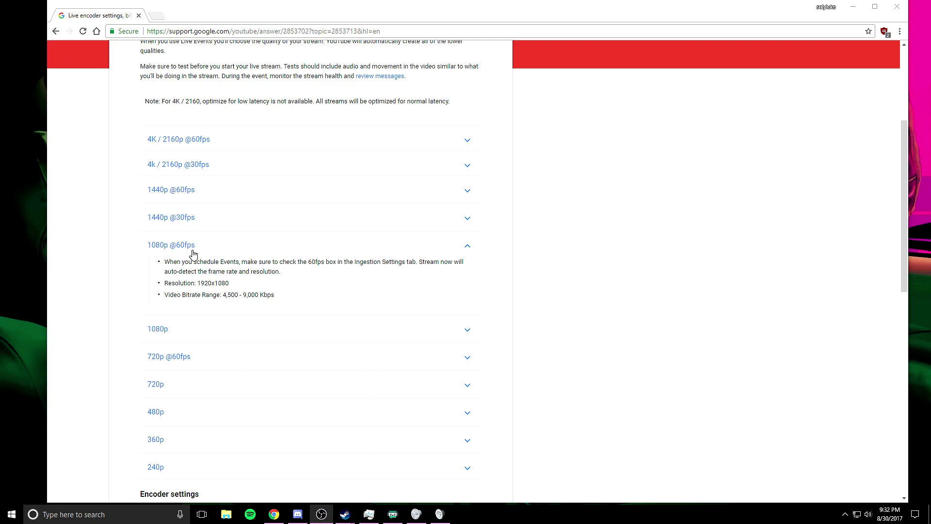
Read the 1080p60 bitrate range, collapse it, and expand the 1080p and 720p60 sections.
{"action": "left_click_drag", "start_coordinate": [166, 295], "coordinate": [242, 295]}
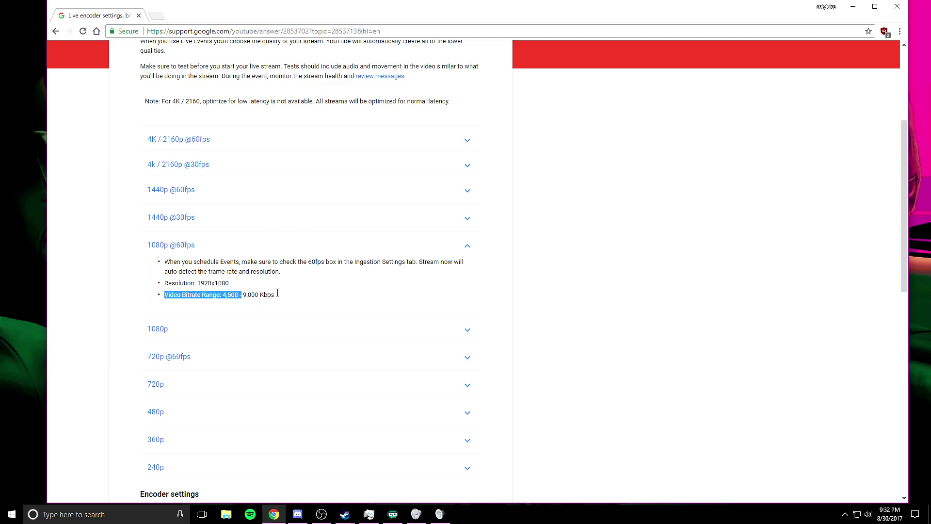
{"action": "left_click", "coordinate": [236, 296]}
{"action": "left_click", "coordinate": [470, 248]}
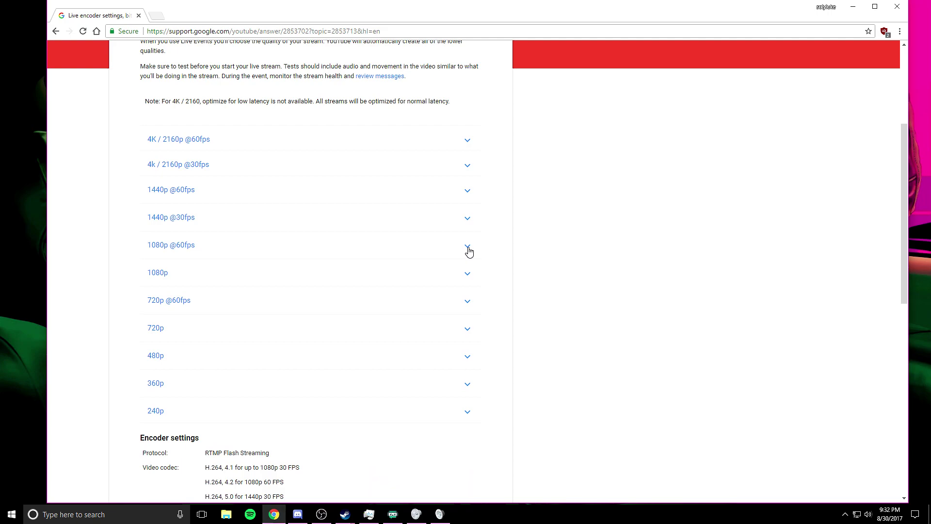
{"action": "left_click", "coordinate": [468, 278]}
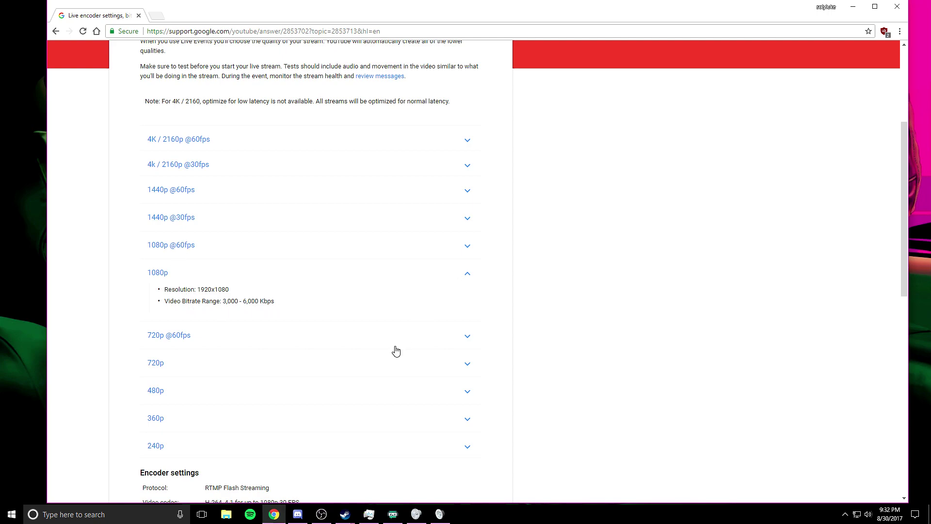
{"action": "left_click", "coordinate": [467, 336]}
Collapse 720p60 and expand the 720p, 480p, 360p and 240p sections.
{"action": "scroll", "coordinate": [355, 365], "scroll_direction": "down", "scroll_amount": 1}
{"action": "scroll", "coordinate": [354, 364], "scroll_direction": "down", "scroll_amount": 1}
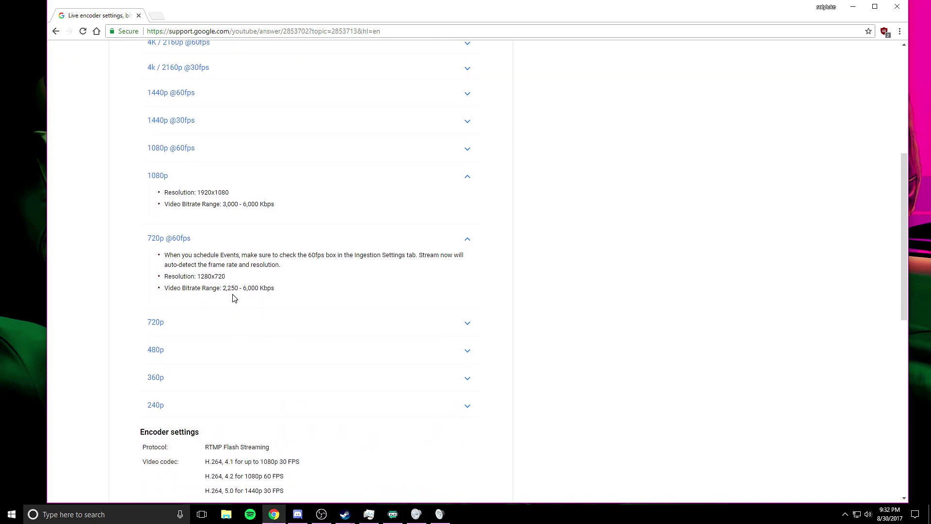
{"action": "left_click", "coordinate": [468, 247]}
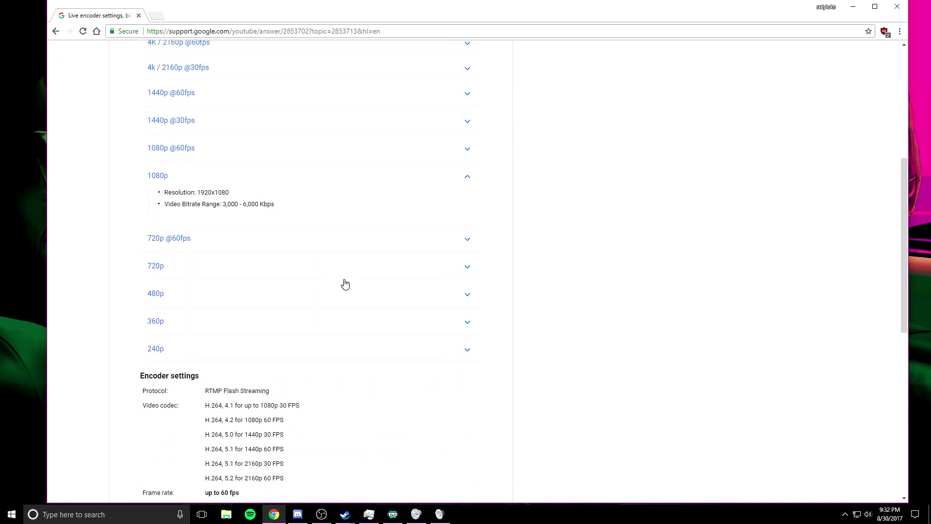
{"action": "left_click", "coordinate": [445, 272]}
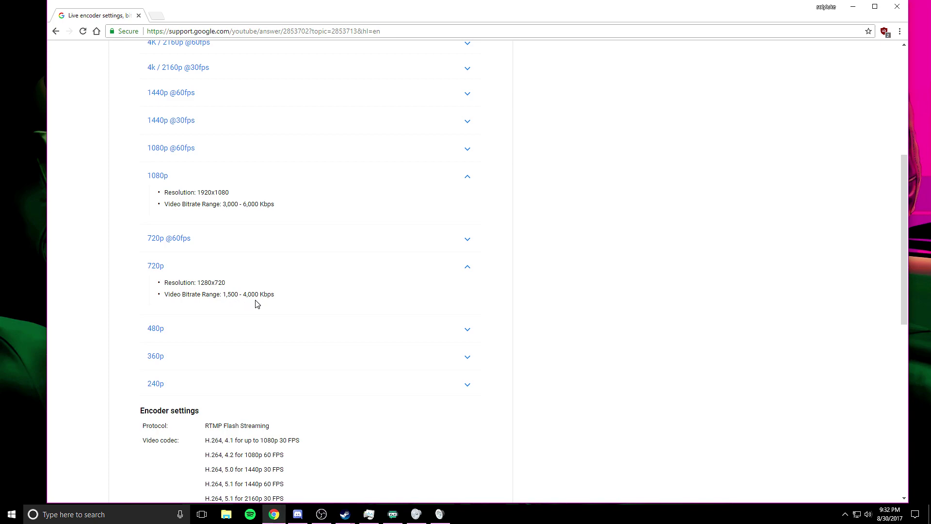
{"action": "left_click", "coordinate": [275, 334]}
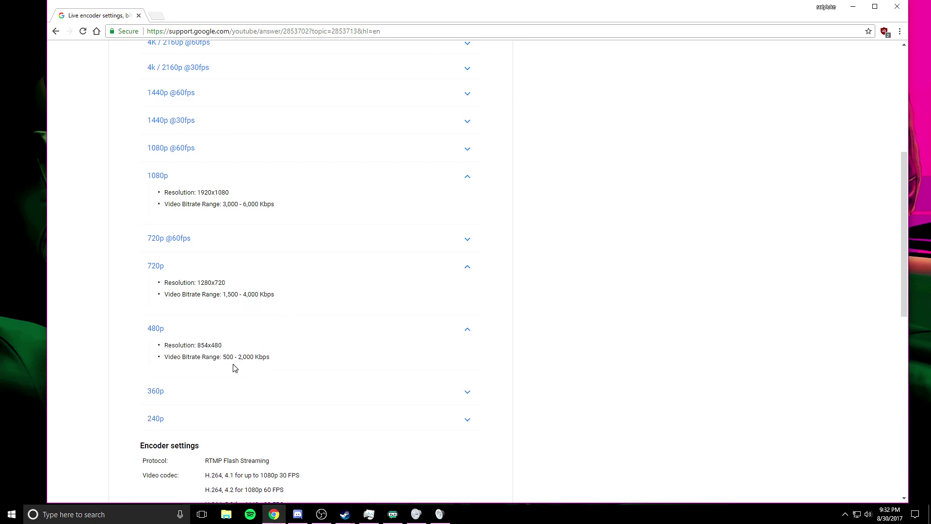
{"action": "left_click", "coordinate": [250, 395]}
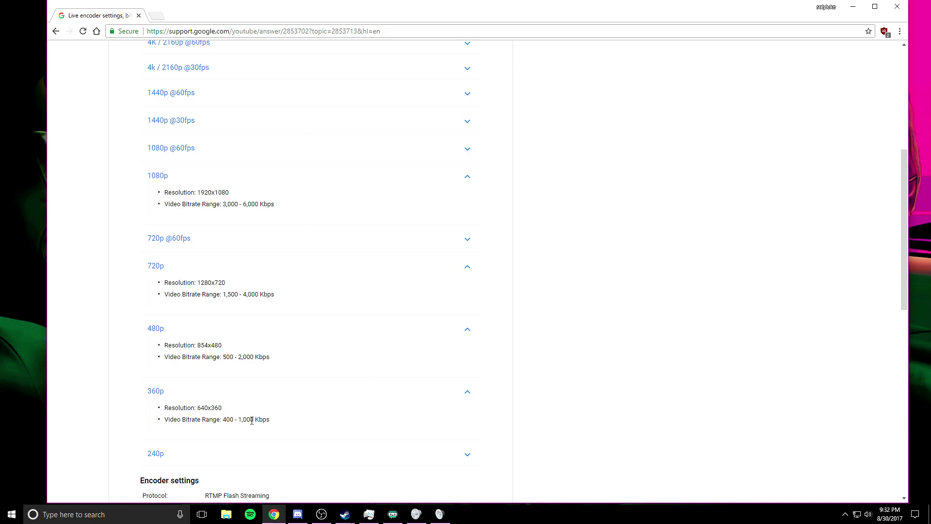
{"action": "scroll", "coordinate": [264, 417], "scroll_direction": "down", "scroll_amount": 1}
{"action": "left_click", "coordinate": [293, 409]}
{"action": "scroll", "coordinate": [296, 412], "scroll_direction": "up", "scroll_amount": 3}
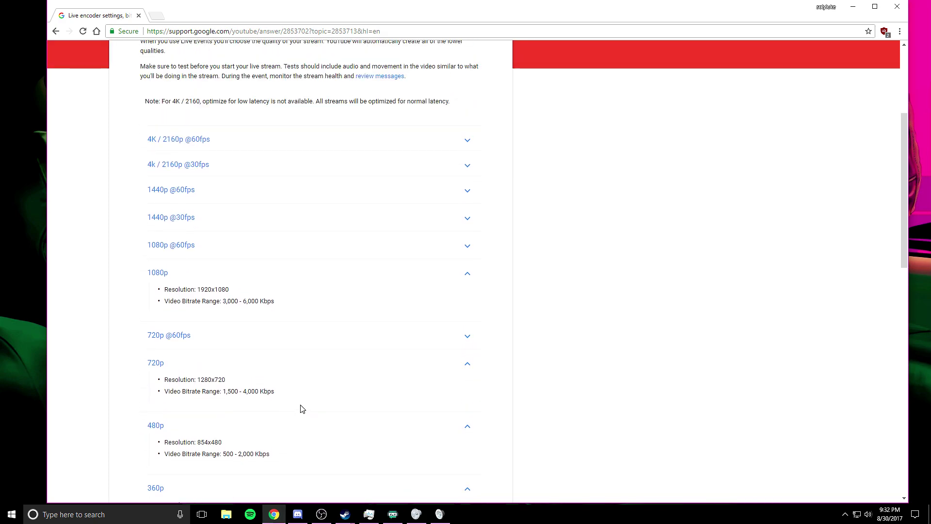
{"action": "scroll", "coordinate": [298, 411], "scroll_direction": "down", "scroll_amount": 2}
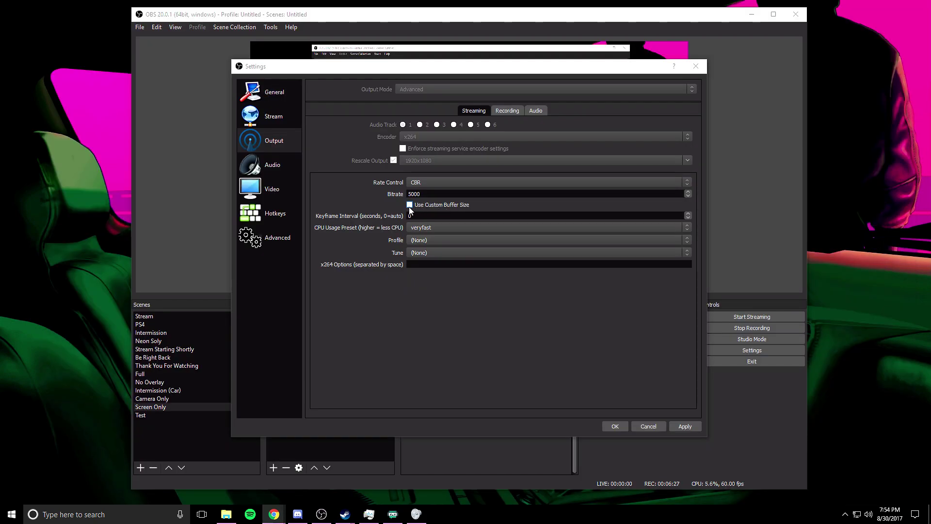
Set the x264 keyframe interval to 2 and keep the veryfast CPU usage preset.
{"action": "left_click", "coordinate": [438, 214]}
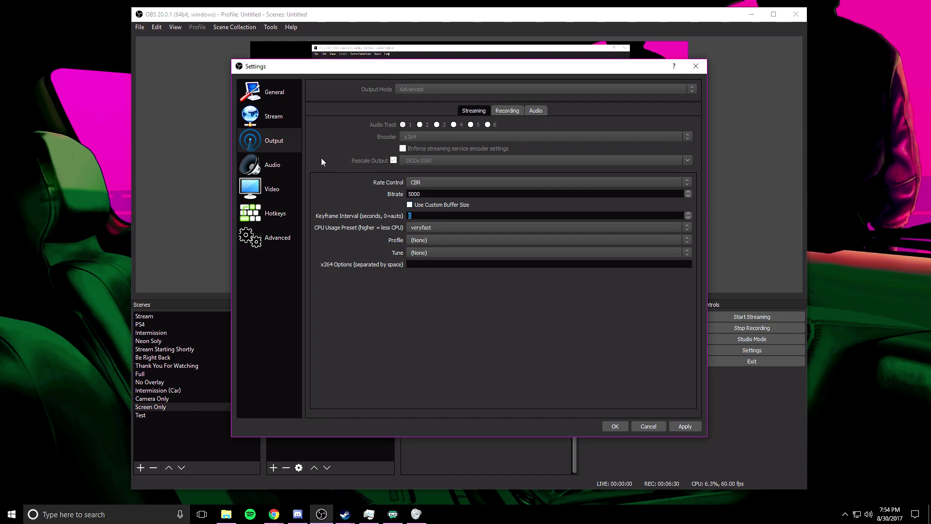
{"action": "type", "text": "2"}
{"action": "left_click", "coordinate": [436, 229]}
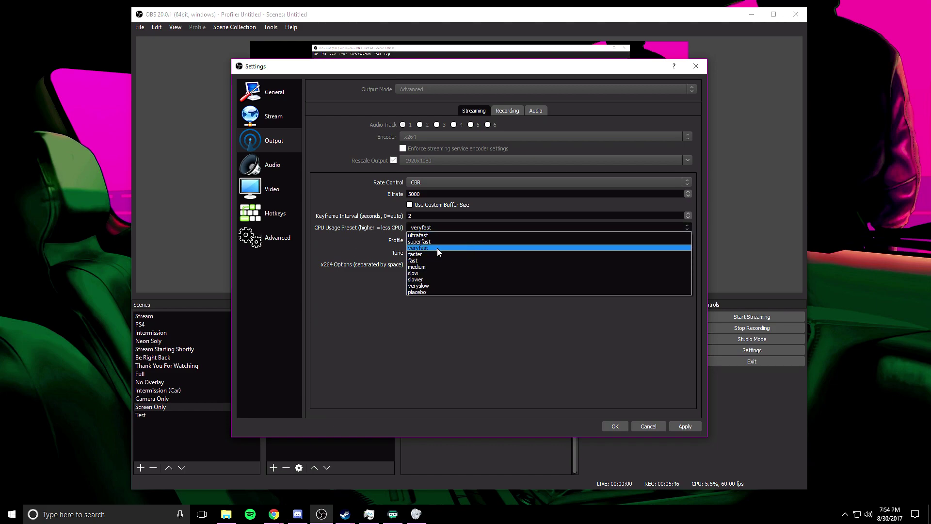
{"action": "left_click", "coordinate": [380, 250]}
{"action": "left_click", "coordinate": [435, 226]}
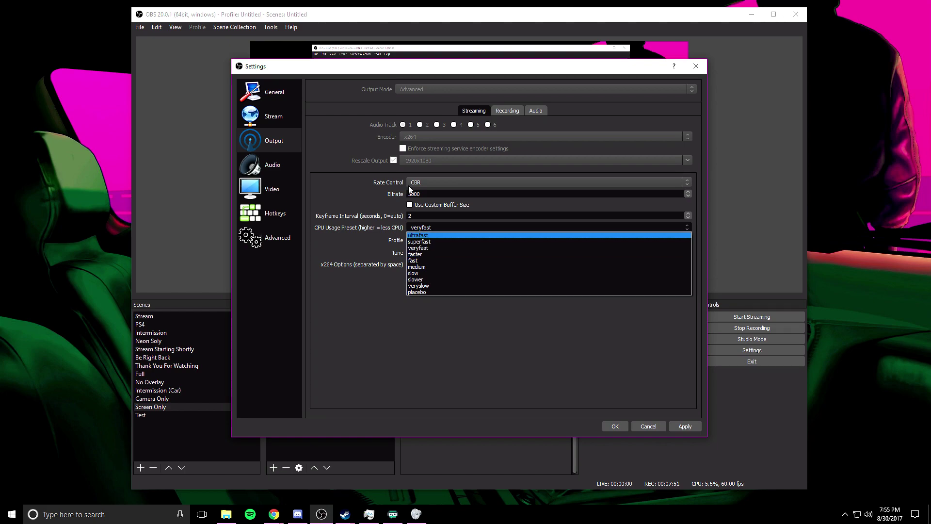
Choose the main x264 profile and leave the tune at (None).
{"action": "left_click", "coordinate": [401, 143]}
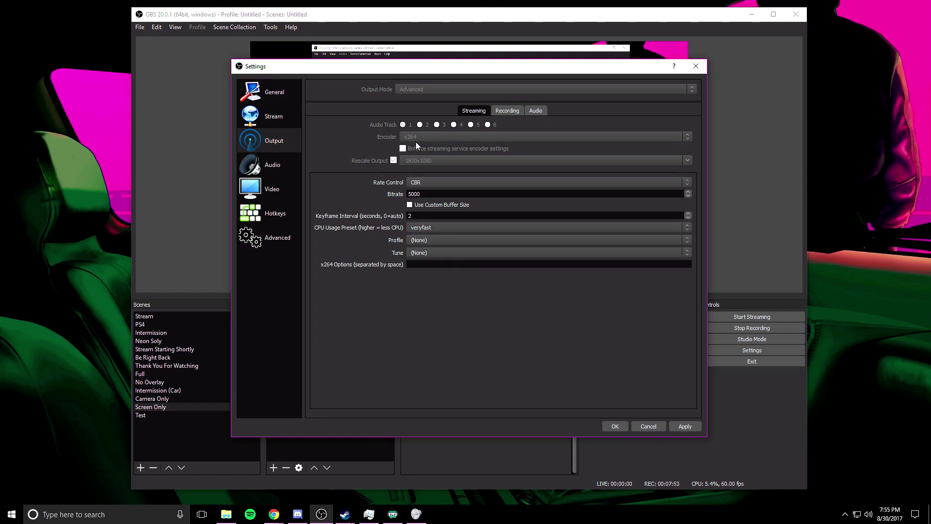
{"action": "left_click", "coordinate": [436, 240]}
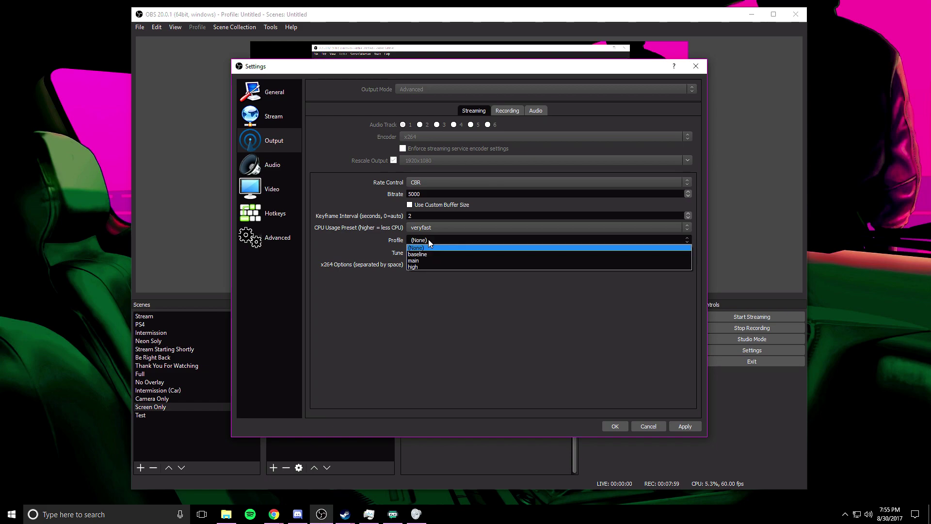
{"action": "left_click", "coordinate": [419, 252]}
{"action": "left_click", "coordinate": [421, 254]}
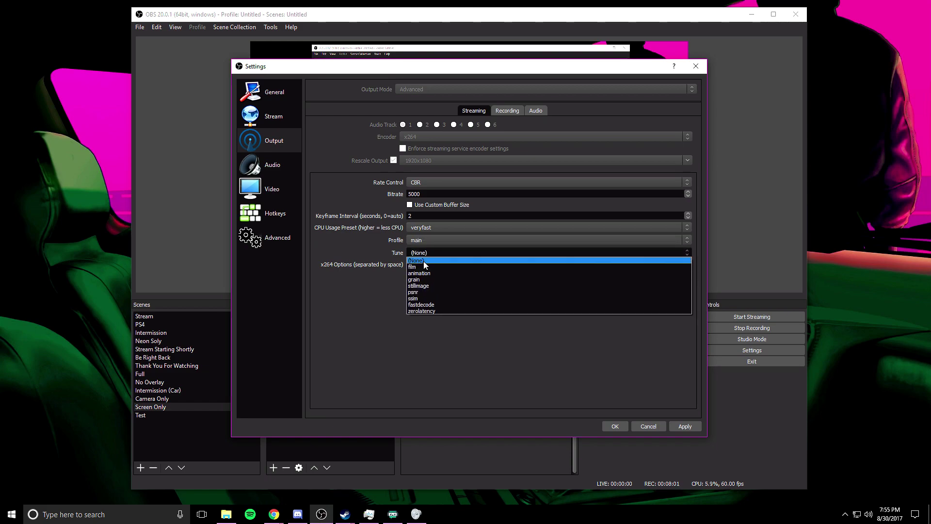
{"action": "left_click", "coordinate": [424, 258]}
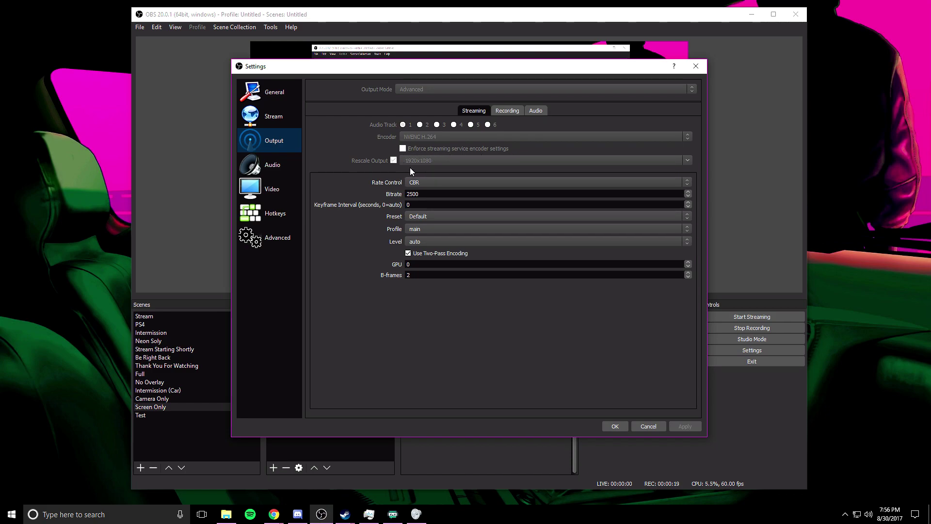
Change the NVENC stream bitrate from 2500 to 5000 and set the keyframe interval to 2.
{"action": "left_click", "coordinate": [265, 188]}
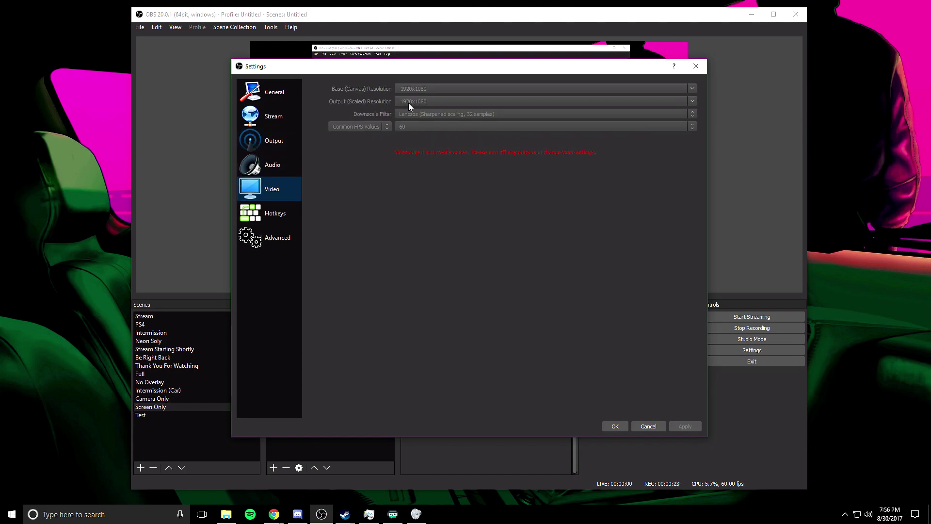
{"action": "left_click", "coordinate": [265, 140]}
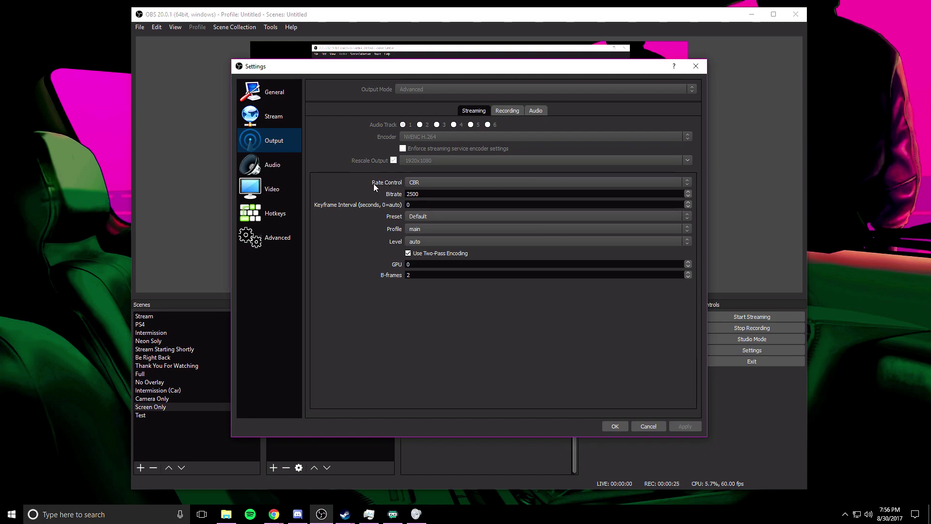
{"action": "double_click", "coordinate": [420, 194]}
{"action": "key", "text": "BackSpace"}
{"action": "type", "text": "5000"}
{"action": "key", "text": "Tab"}
Confirm preset Default, profile main and level auto, then check the GPU index.
{"action": "left_click", "coordinate": [424, 216]}
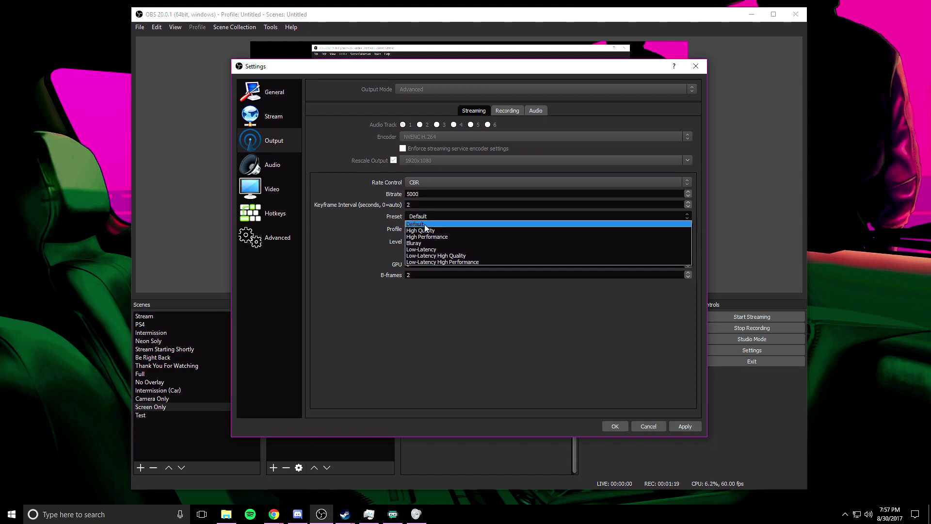
{"action": "left_click", "coordinate": [424, 224]}
{"action": "left_click", "coordinate": [423, 229]}
{"action": "left_click", "coordinate": [417, 243]}
{"action": "left_click", "coordinate": [414, 241]}
{"action": "left_click", "coordinate": [413, 243]}
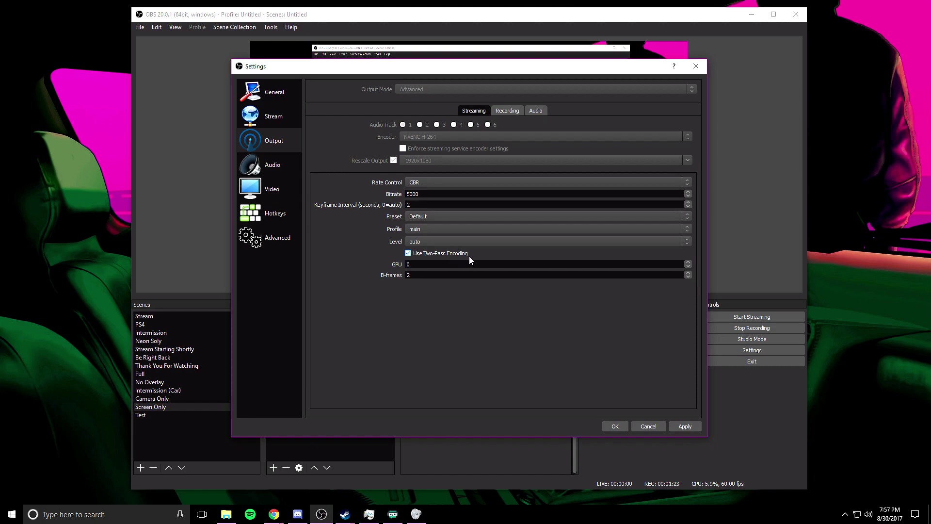
{"action": "left_click", "coordinate": [436, 264]}
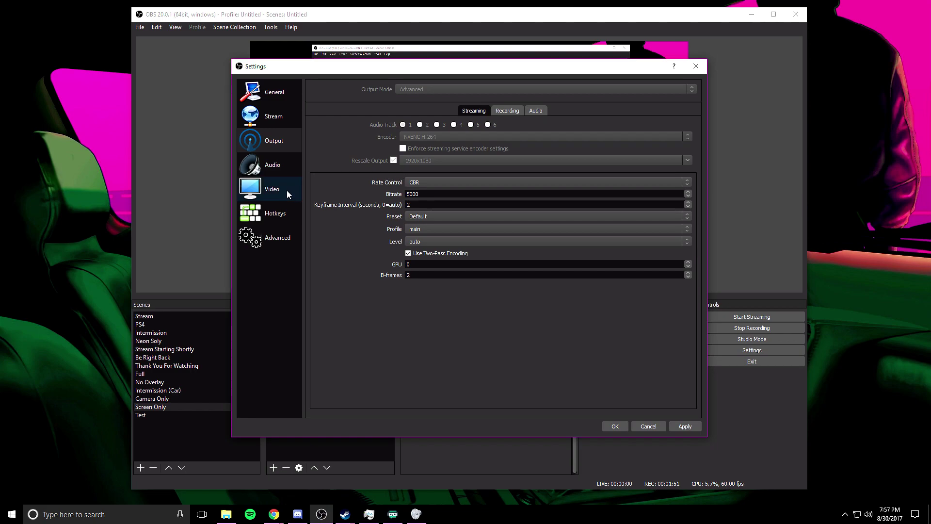
Review the Video settings: 1920x1080 base and output resolution at 60 FPS, checking Output in between.
{"action": "left_click", "coordinate": [271, 189]}
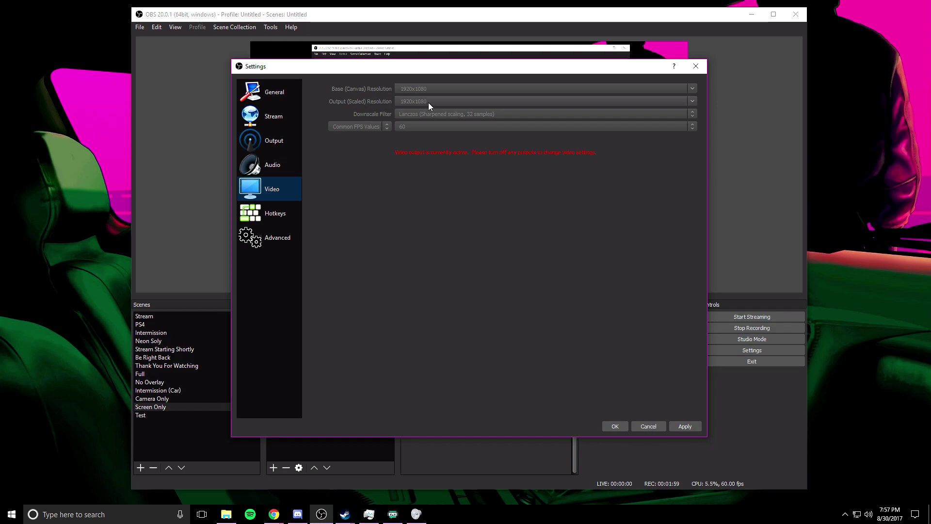
{"action": "left_click", "coordinate": [294, 138]}
{"action": "left_click", "coordinate": [286, 188]}
Confirm the Settings dialog with OK to apply the output and video changes.
{"action": "left_click", "coordinate": [616, 426]}
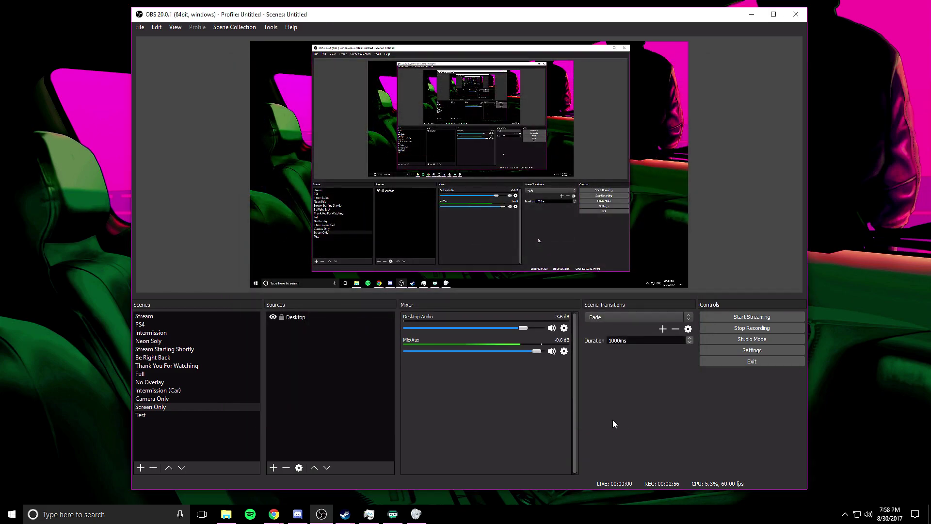